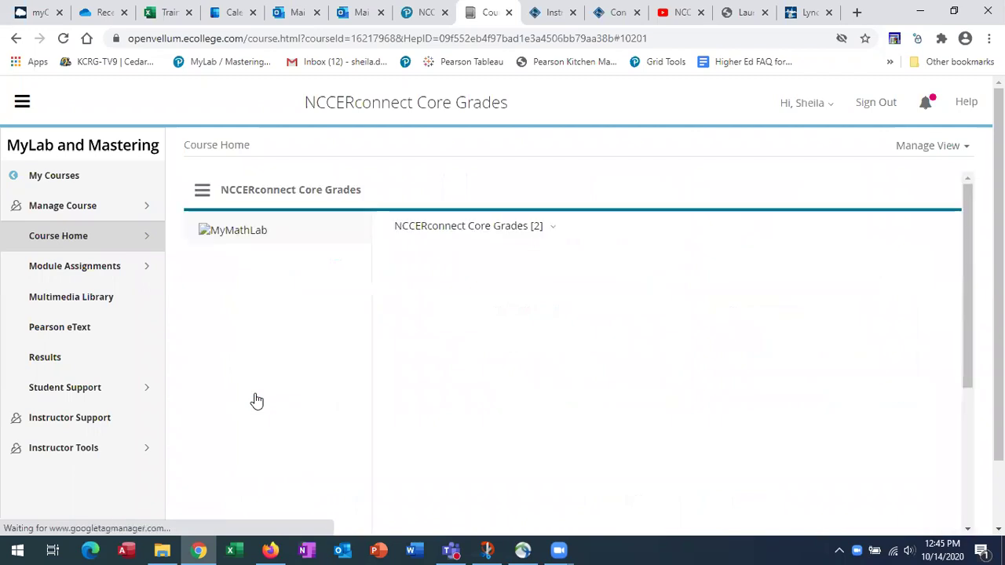
- View the gradebook results for all assignments, starting from the first set of assignment columns, and review the student scores
left_click_drag(965, 260, 979, 302)
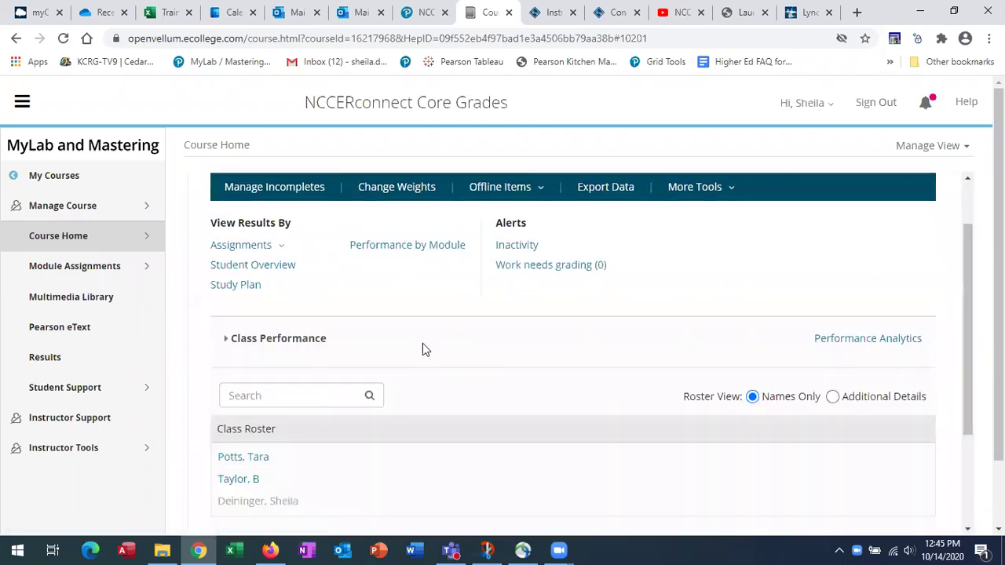
left_click(269, 249)
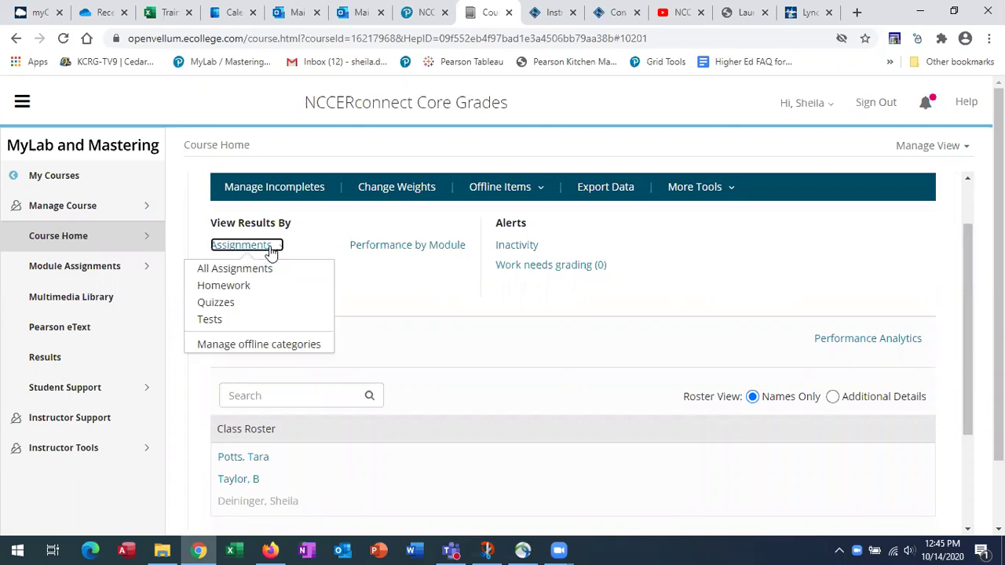
left_click(237, 275)
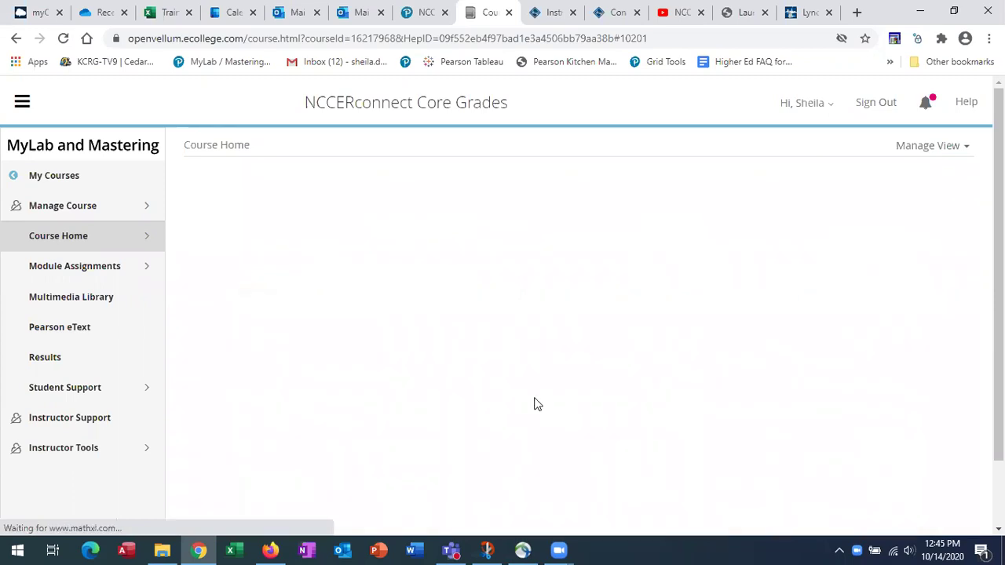
left_click(562, 370)
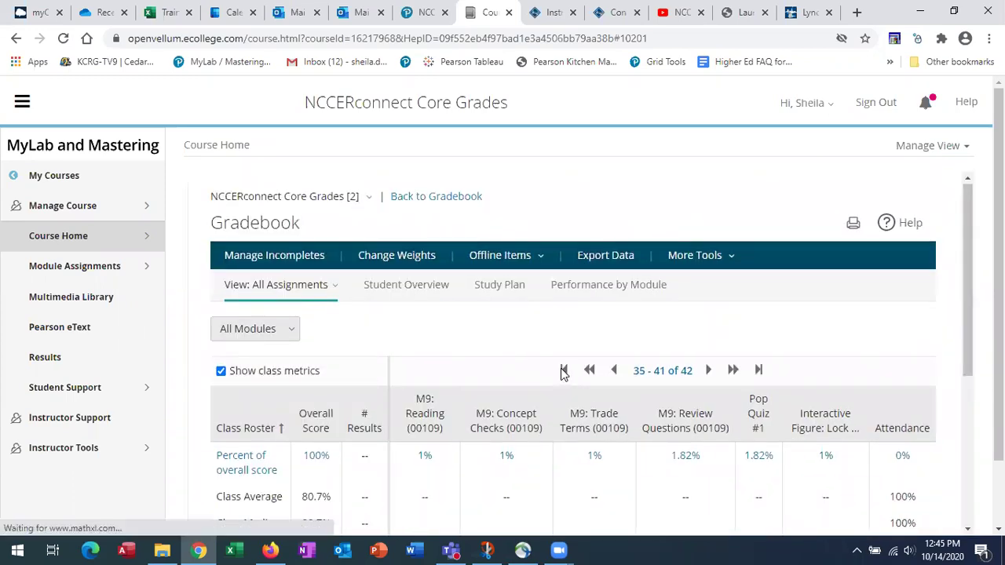
scroll(511, 385, "down", 2)
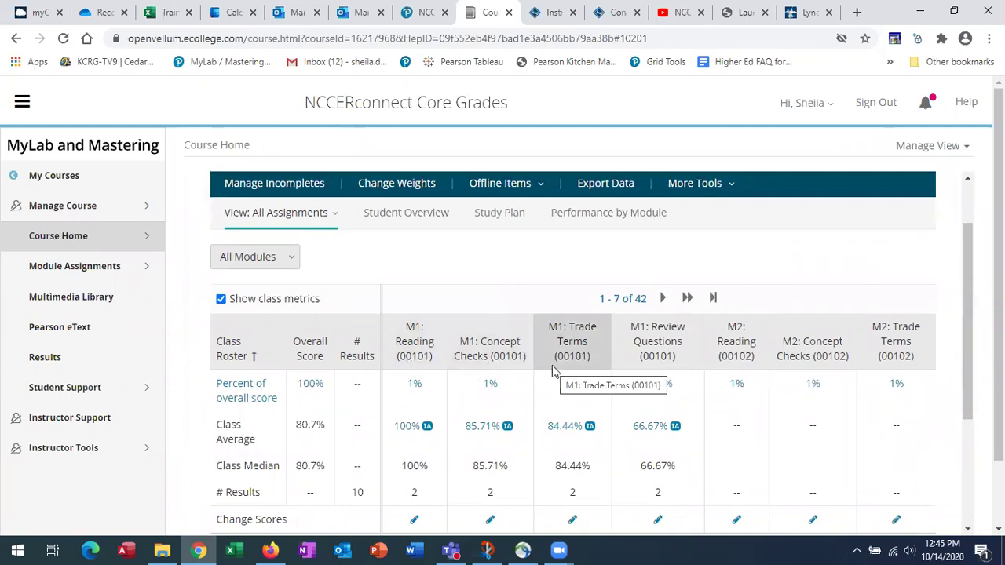
scroll(974, 388, "down", 1)
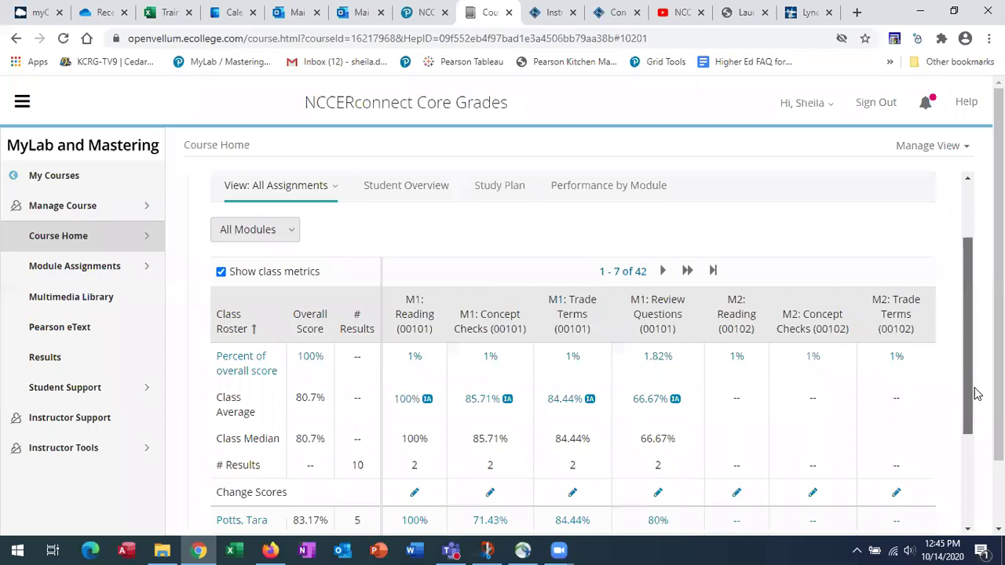
scroll(972, 397, "down", 1)
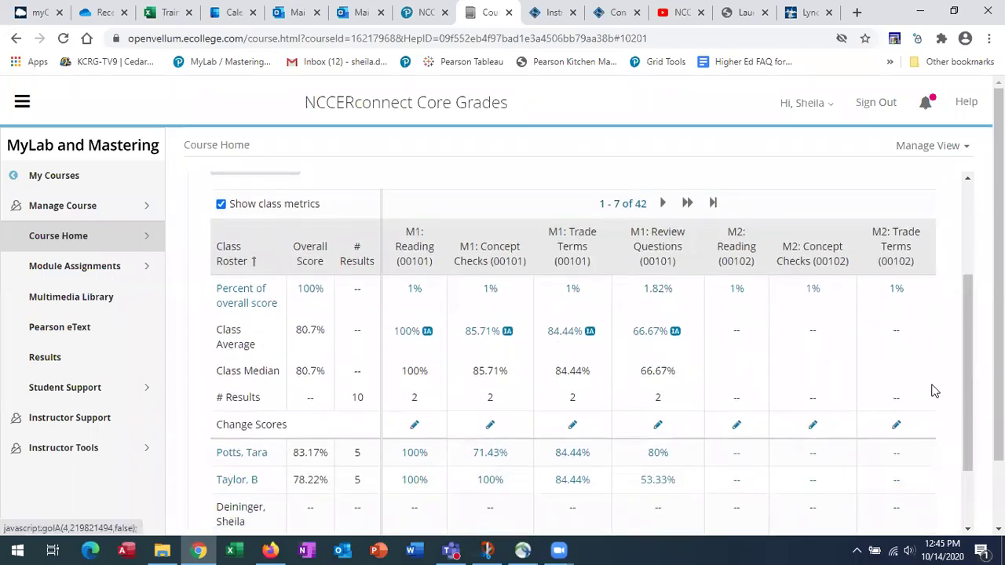
scroll(972, 404, "down", 1)
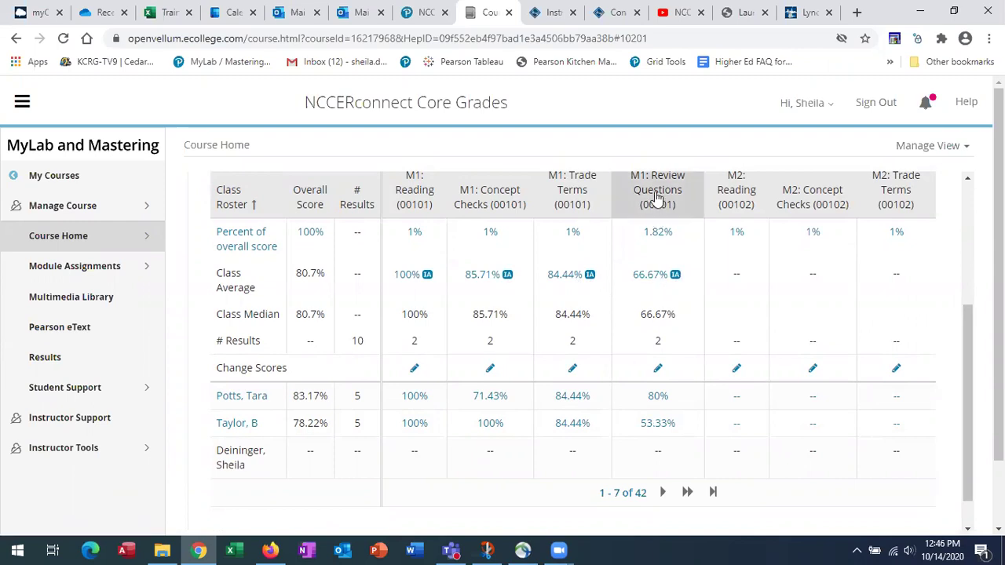
- Open the item analysis for M1: Review Questions (00101) and examine the correct and incorrect answers per question
left_click(676, 275)
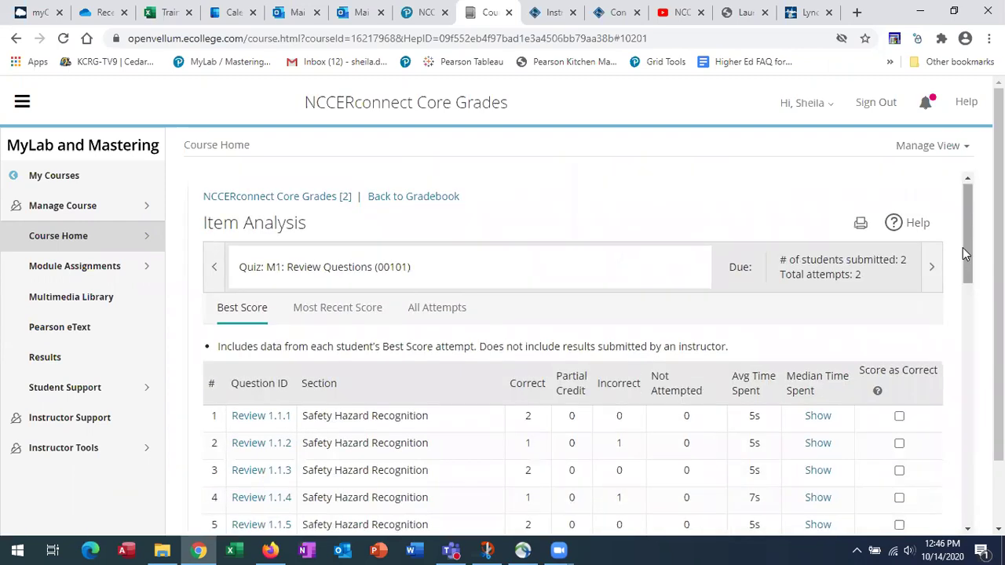
scroll(474, 243, "down", 1)
left_click_drag(396, 222, 264, 225)
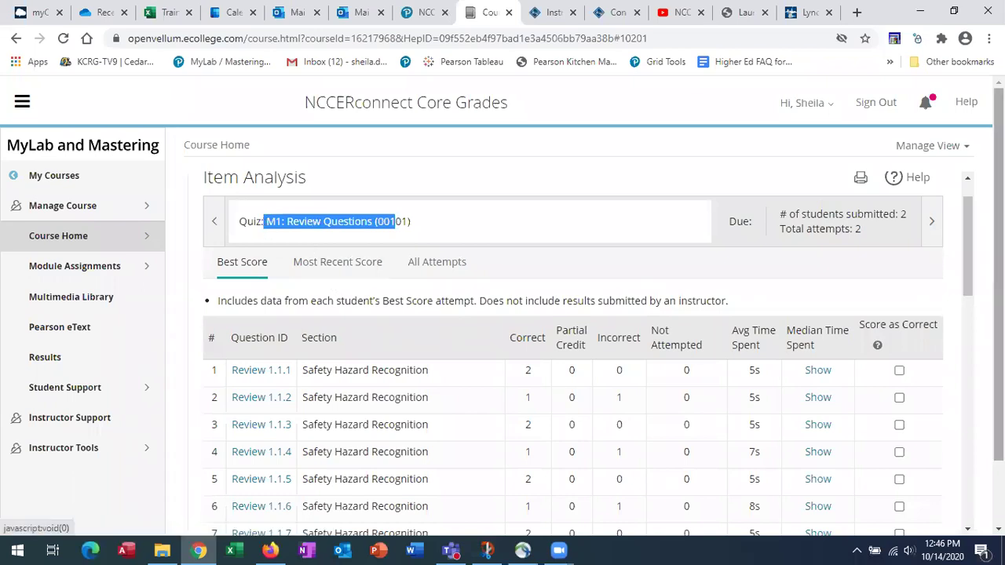
scroll(968, 281, "down", 1)
scroll(968, 281, "down", 1)
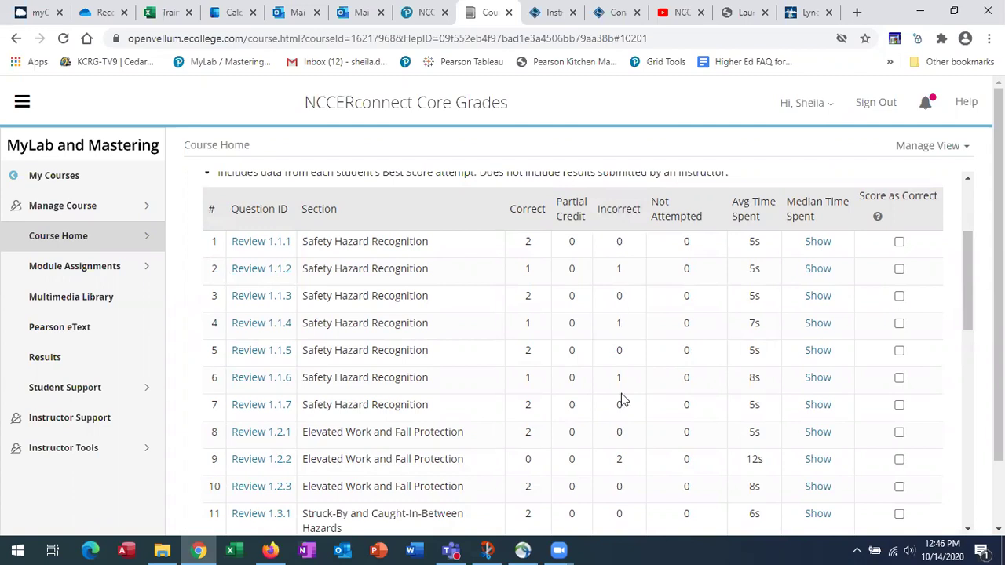
scroll(968, 336, "down", 1)
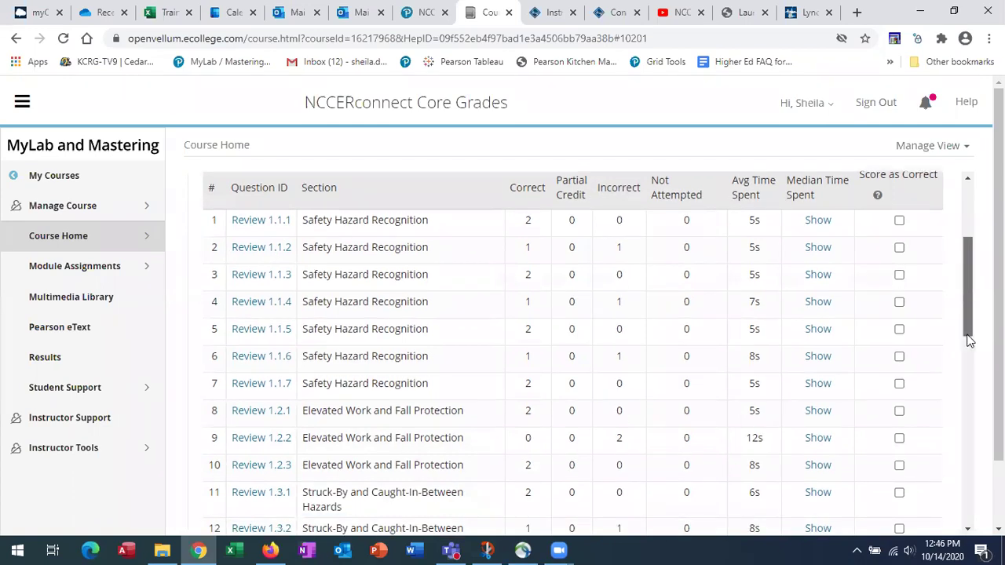
scroll(968, 339, "down", 1)
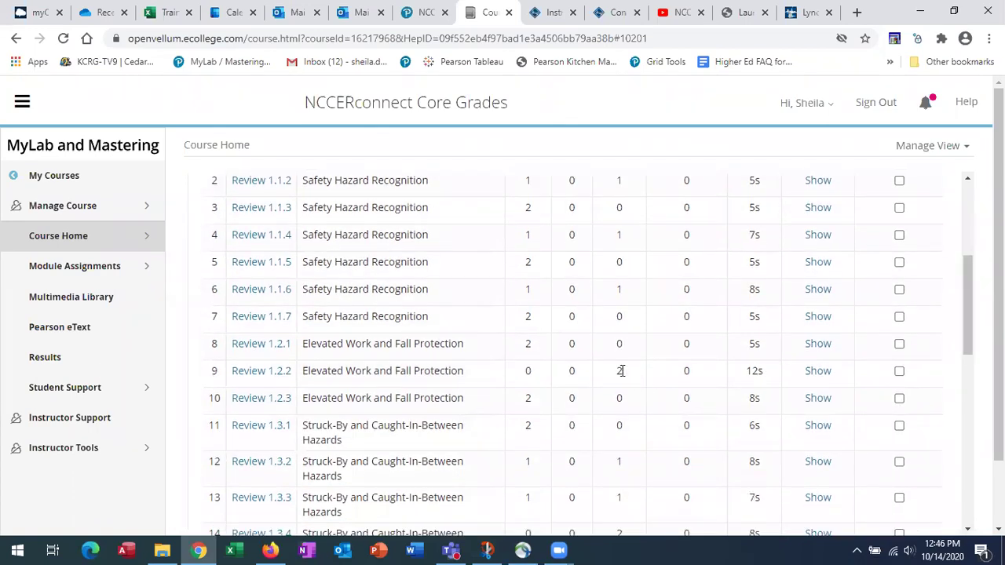
- Preview question Review 1.2.2 from the item analysis, then close it and return to the gradebook
left_click(262, 371)
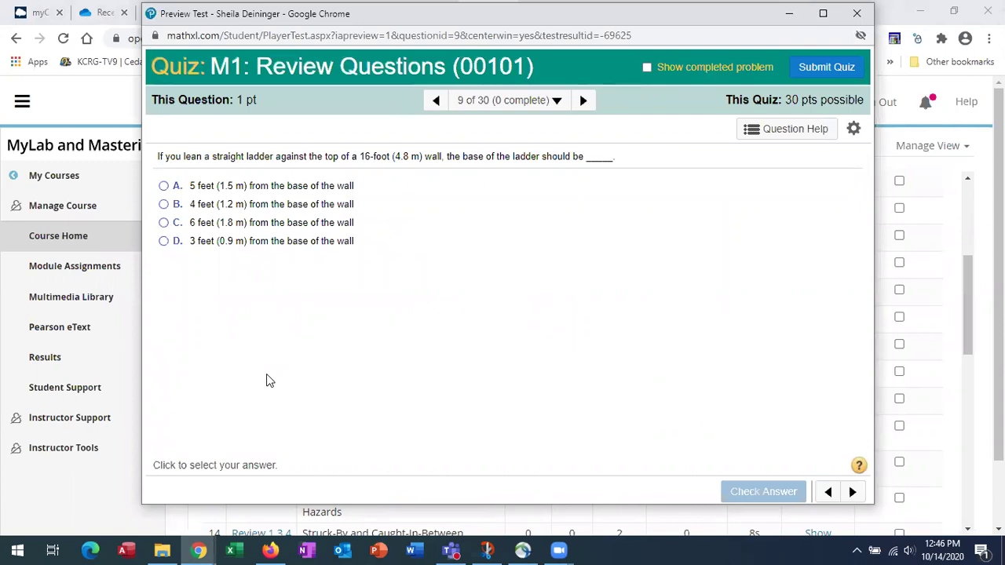
left_click(856, 14)
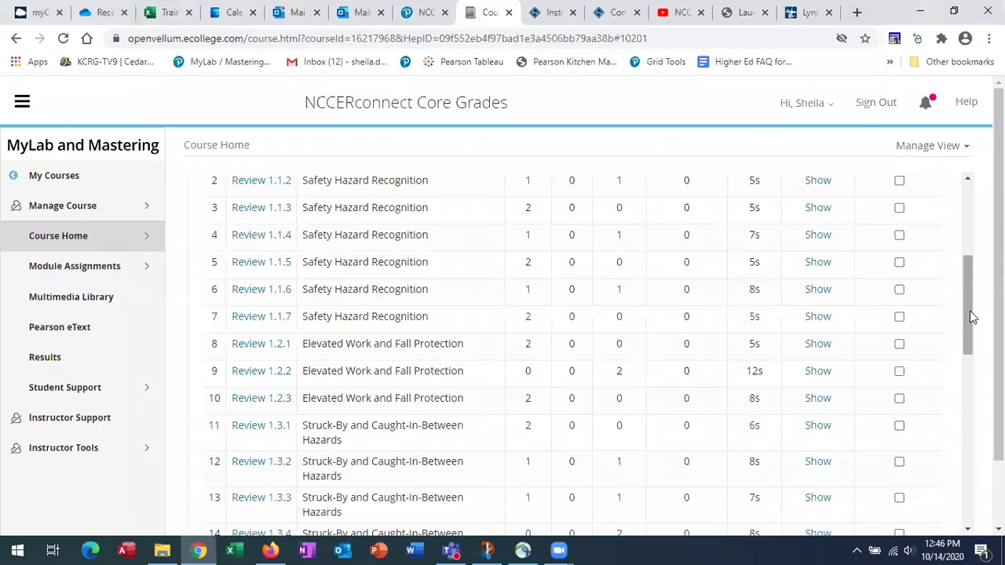
left_click_drag(971, 317, 623, 225)
left_click(404, 200)
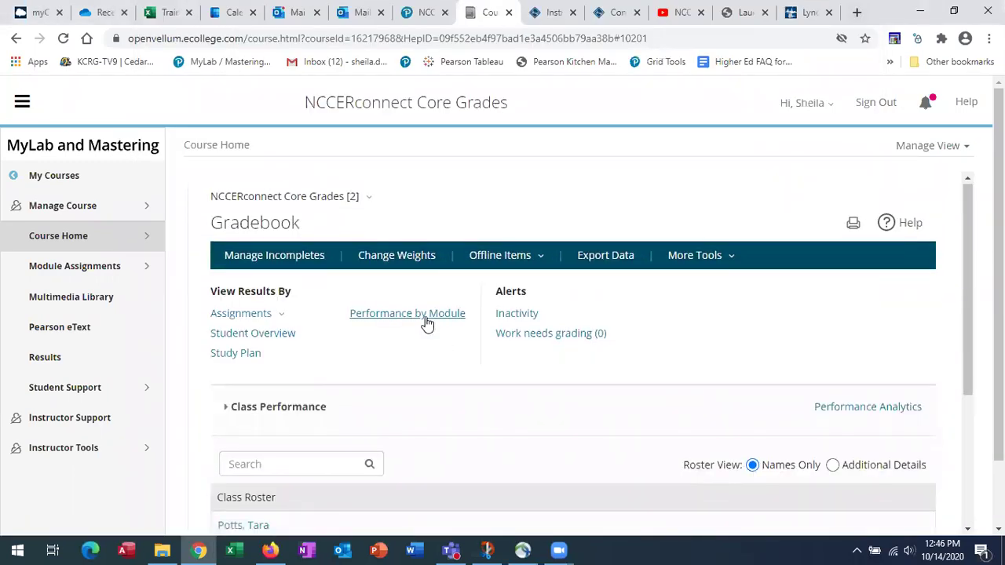
- View performance by module and expand M1: Basic Safety (00101) to review its section scores
left_click(426, 320)
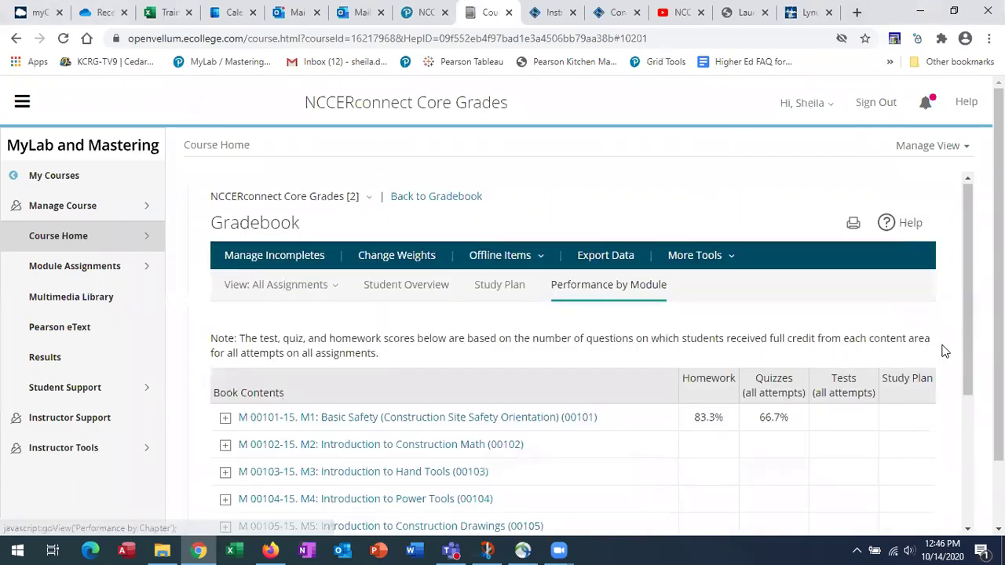
scroll(786, 385, "down", 1)
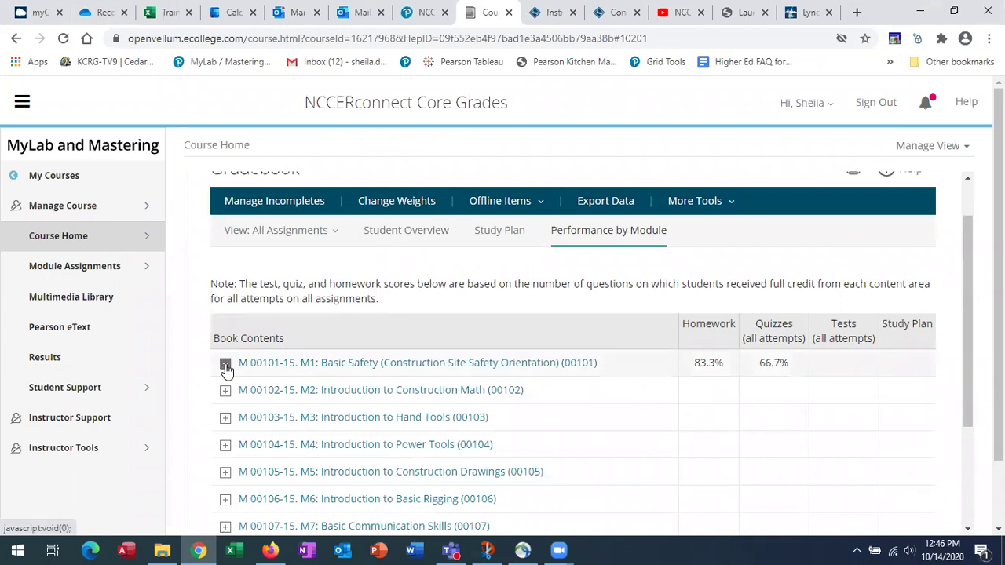
left_click(225, 365)
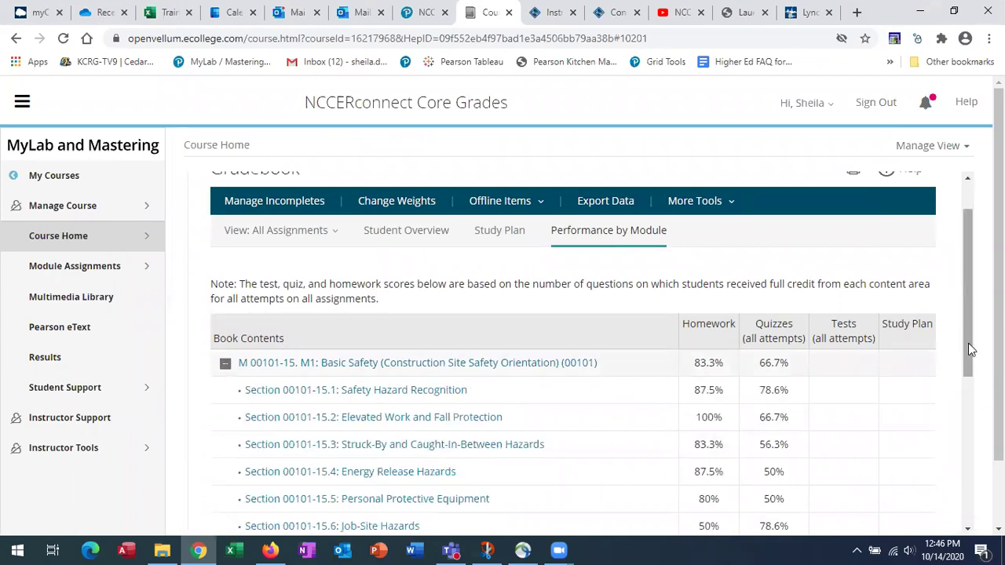
scroll(970, 349, "down", 2)
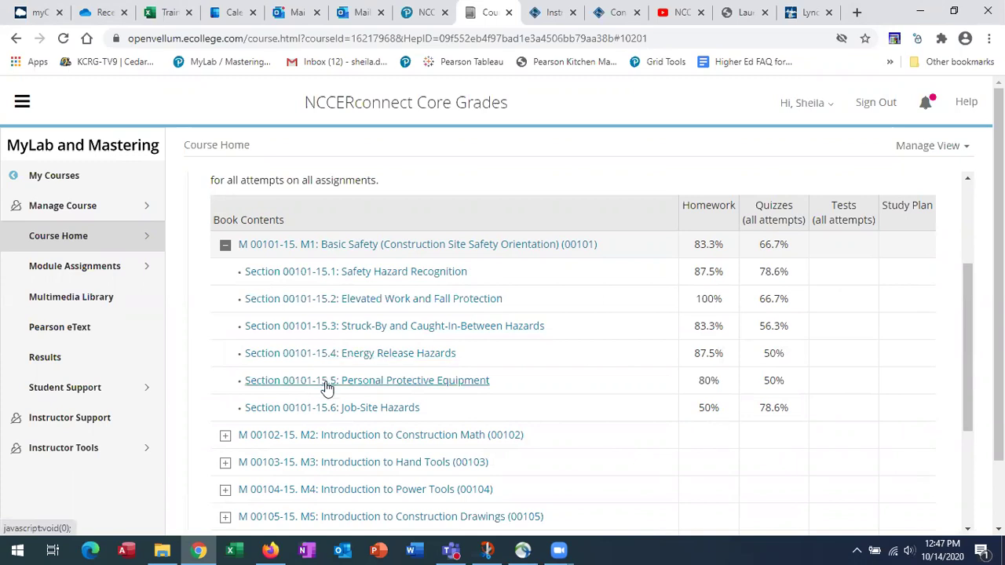
- Check the individual student scores for Section 00101-15.4: Energy Release Hazards, then return to the gradebook
left_click(343, 354)
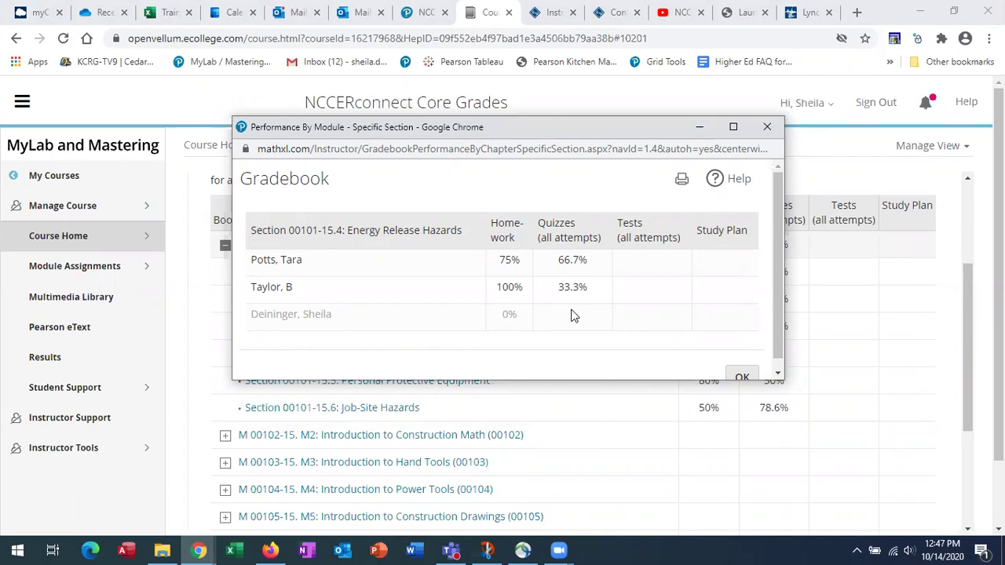
left_click(767, 127)
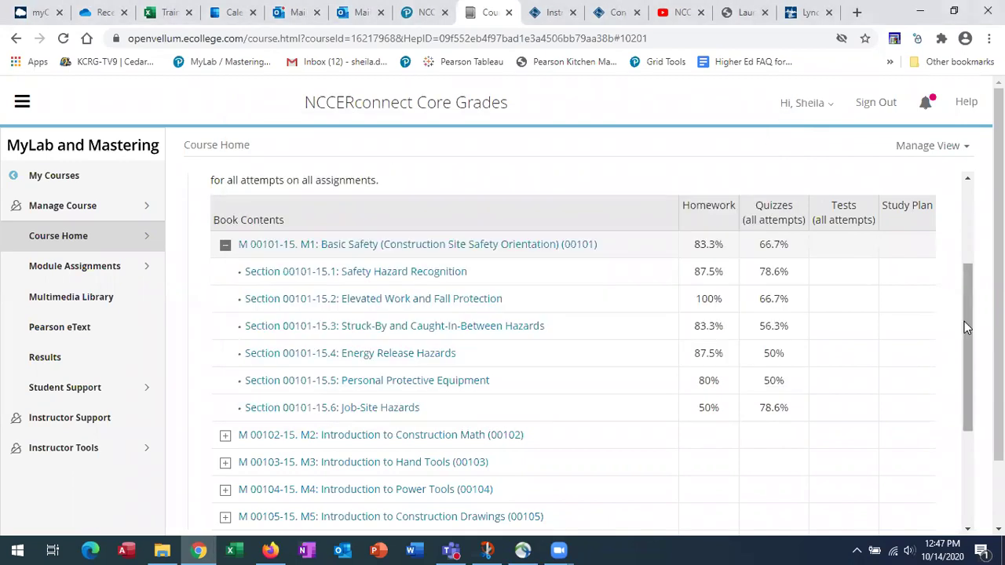
scroll(964, 322, "up", 3)
left_click(427, 203)
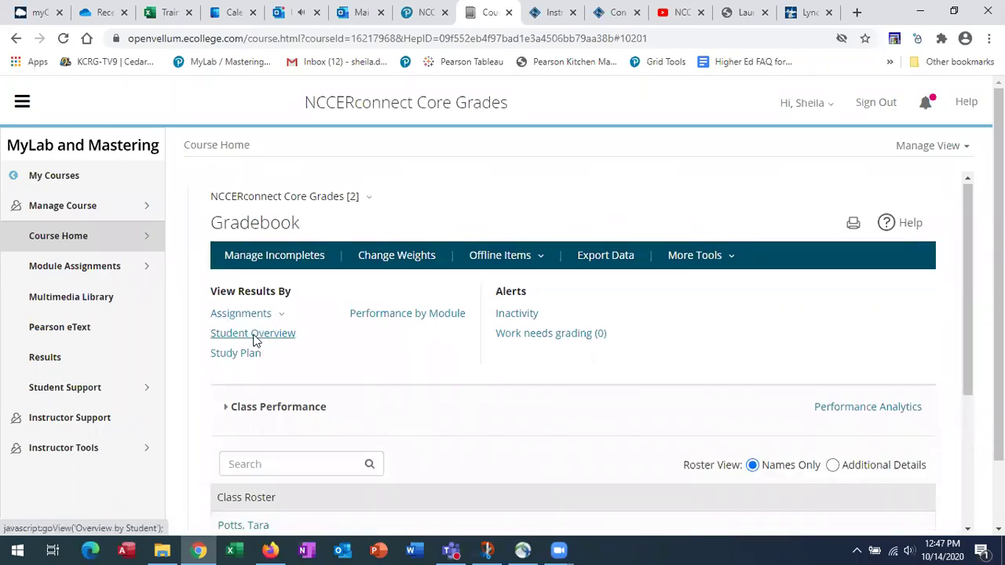
- From the student overview, review the second listed student's quiz results, then return to the gradebook
left_click(253, 335)
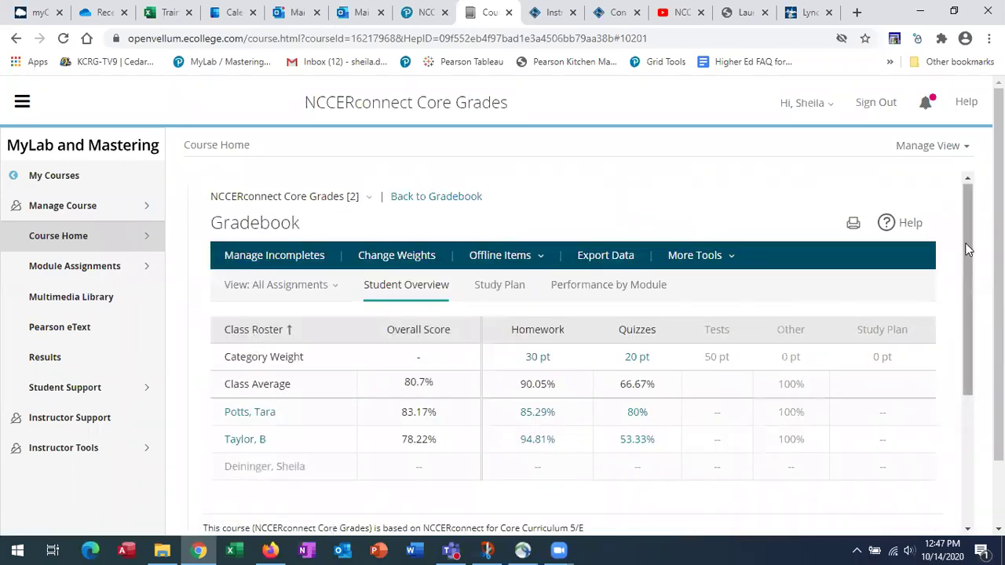
left_click_drag(968, 249, 969, 269)
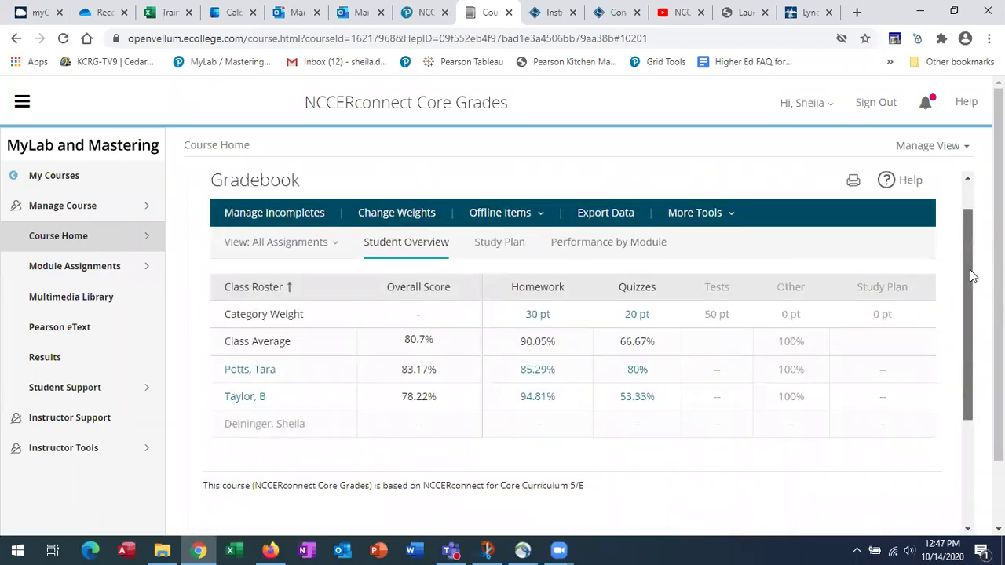
left_click(636, 403)
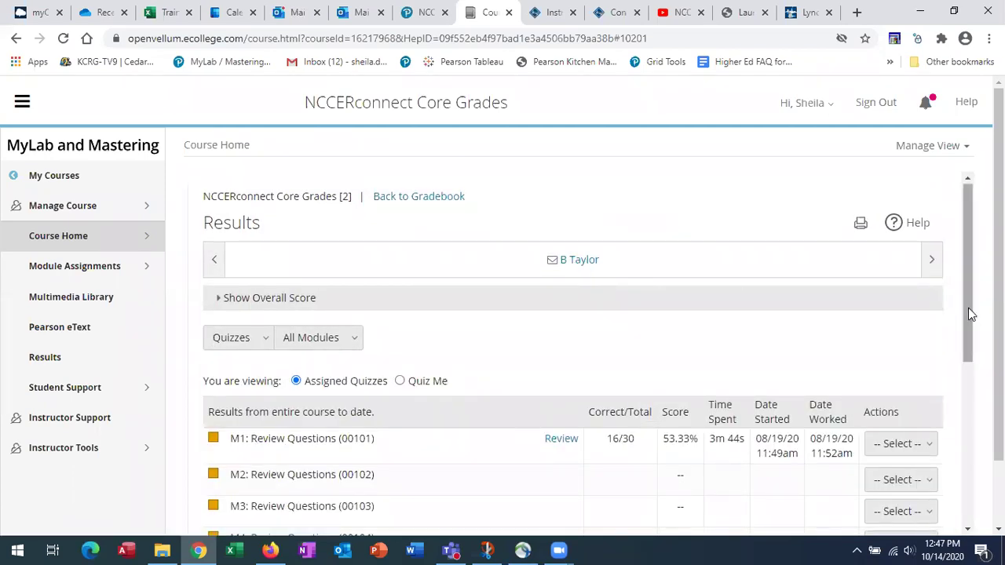
scroll(839, 380, "down", 1)
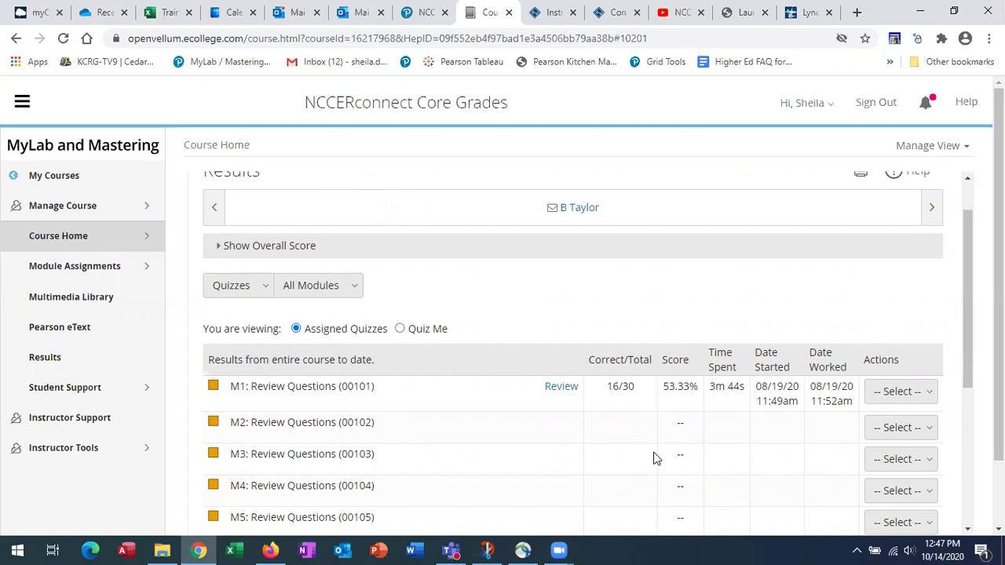
left_click_drag(968, 308, 968, 247)
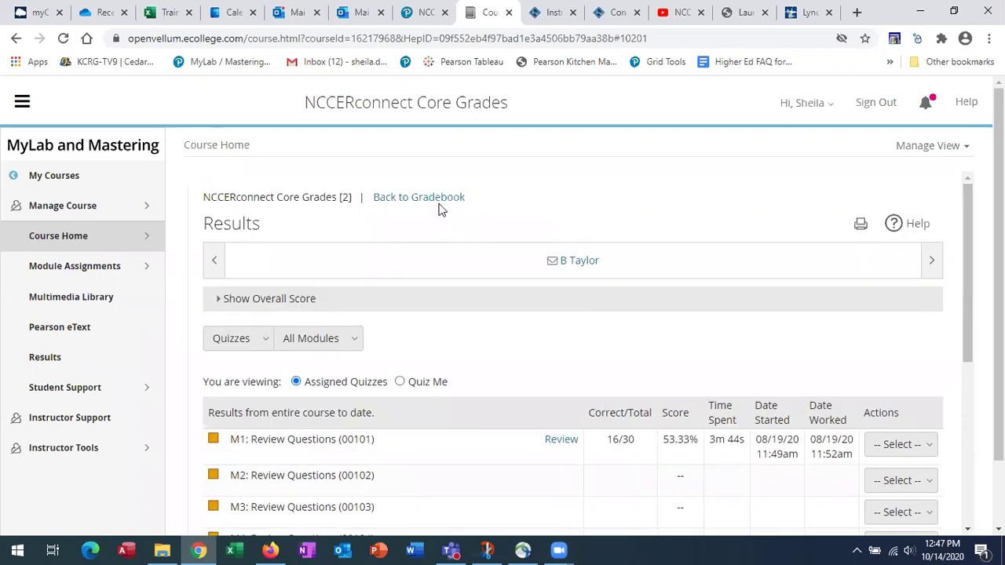
left_click(434, 197)
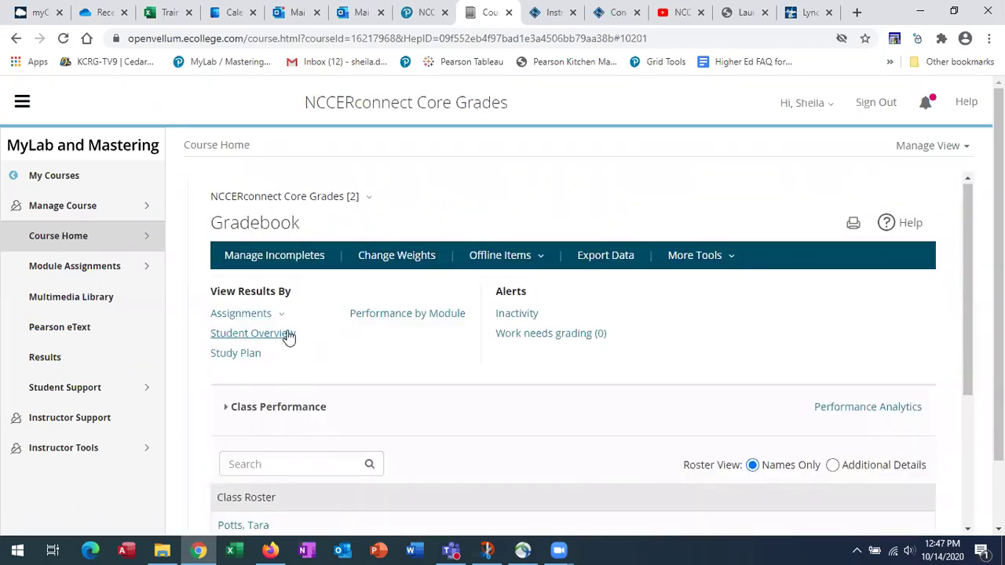
- From the student overview, review the second listed student's results for all assignments, then return to the gradebook
left_click(283, 336)
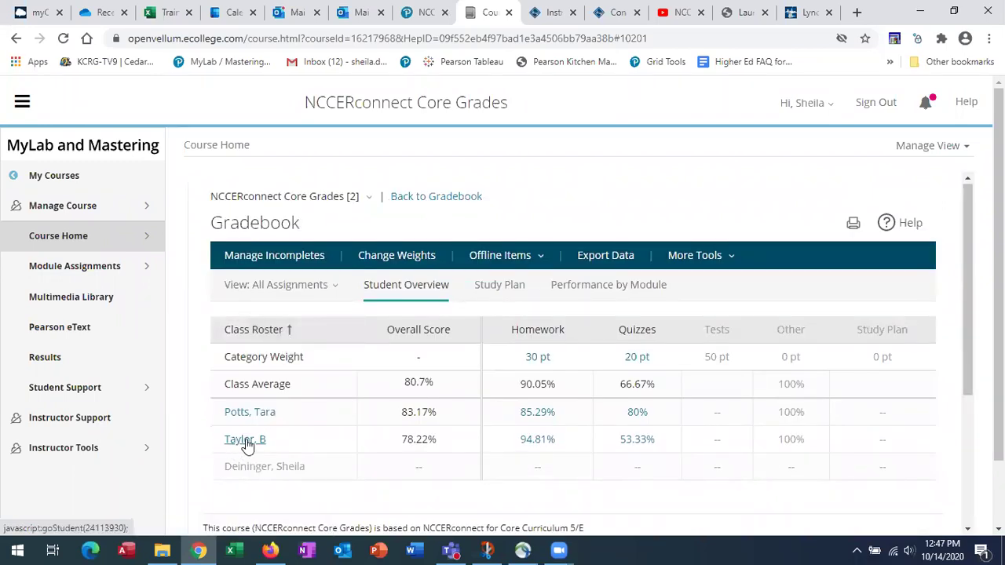
left_click(244, 440)
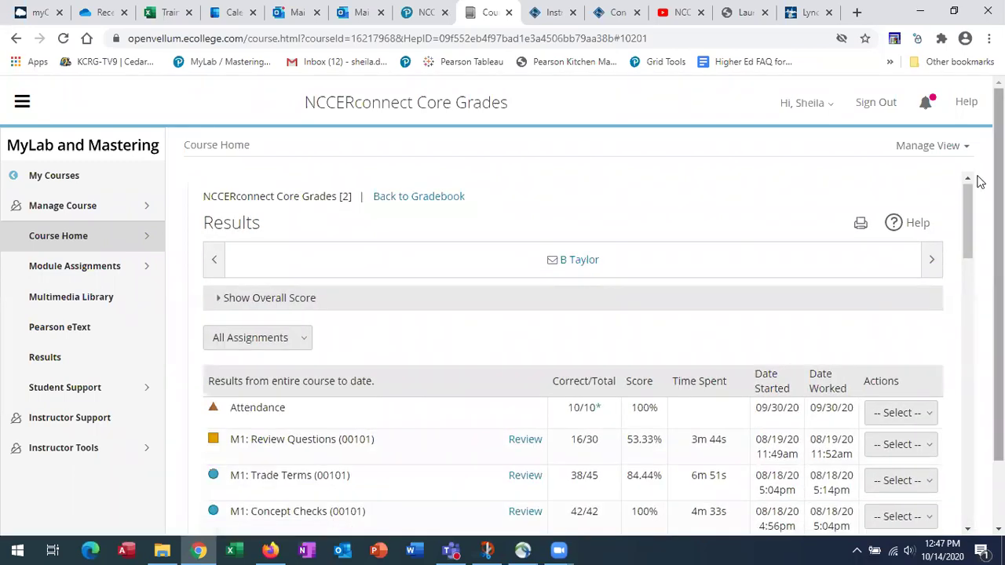
scroll(969, 212, "down", 3)
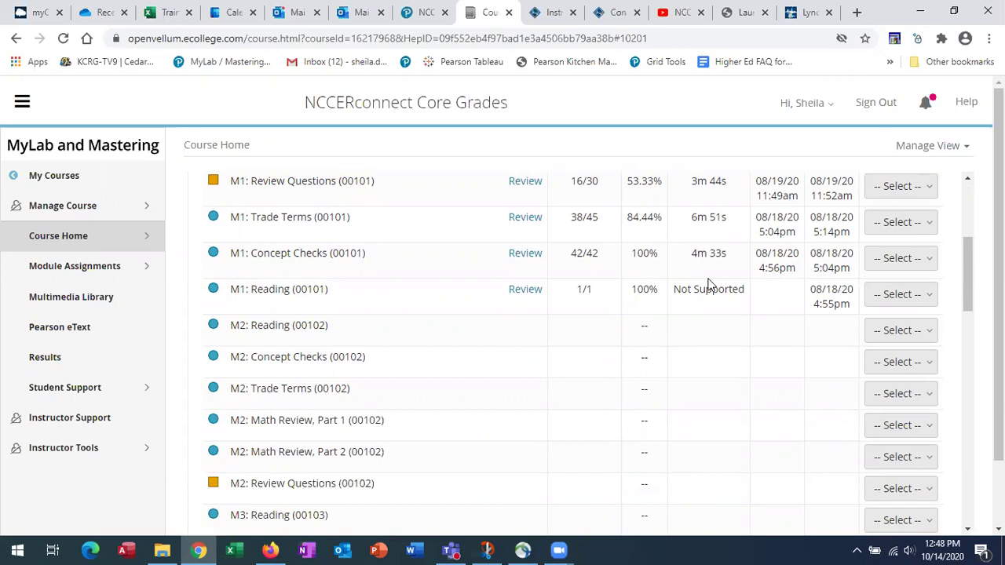
scroll(966, 254, "up", 4)
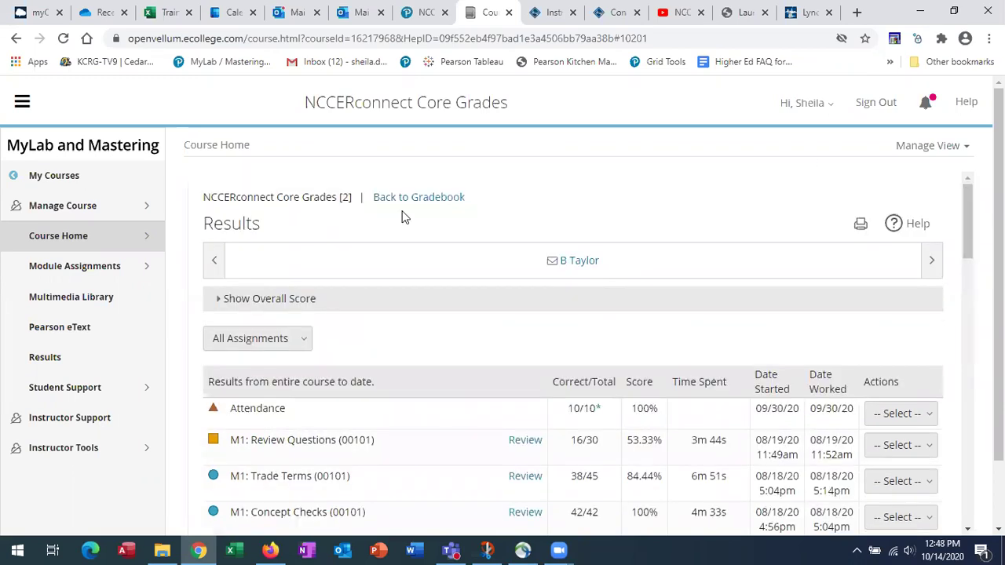
left_click(405, 199)
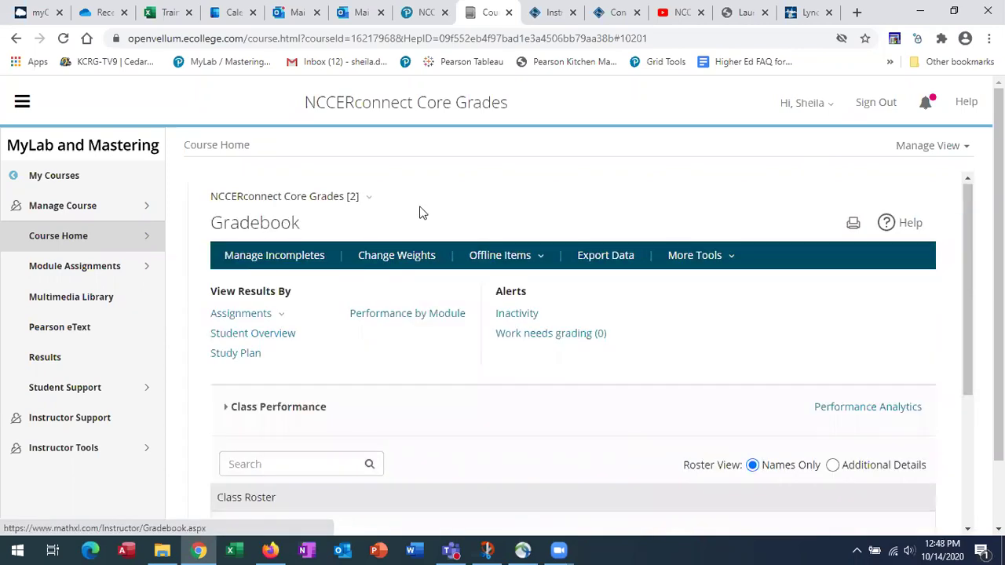
left_click(699, 264)
left_click(504, 396)
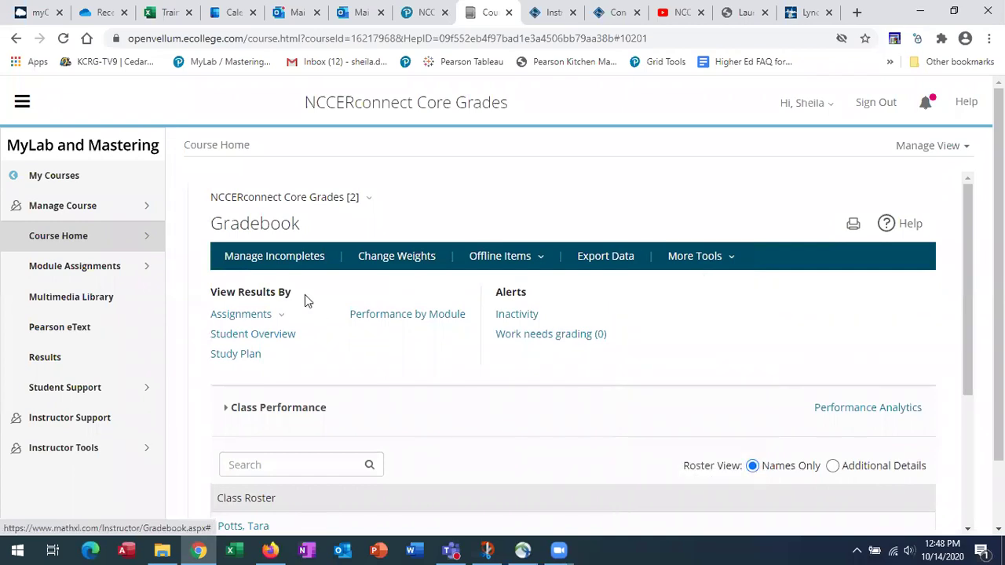